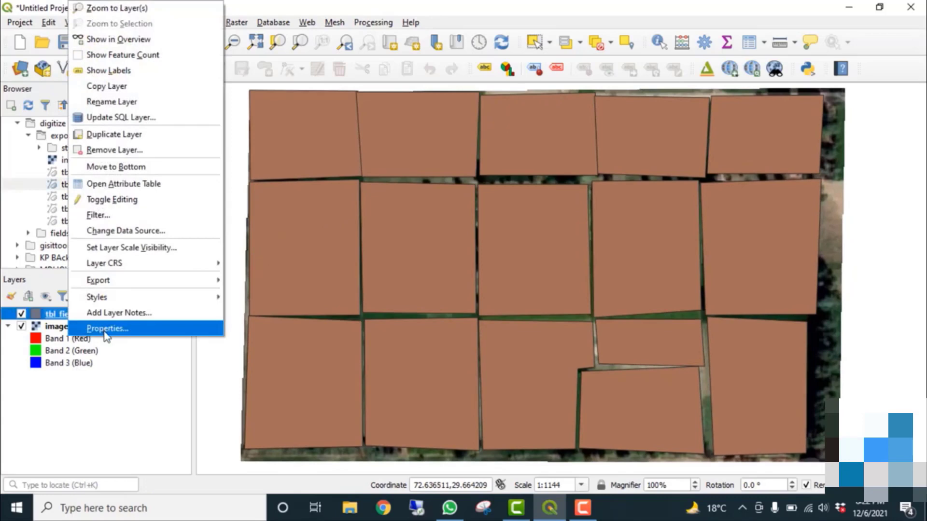
Set the tbl_fields layer's symbology to Categorized, using gid as the classification value
{"action": "left_click", "coordinate": [105, 330]}
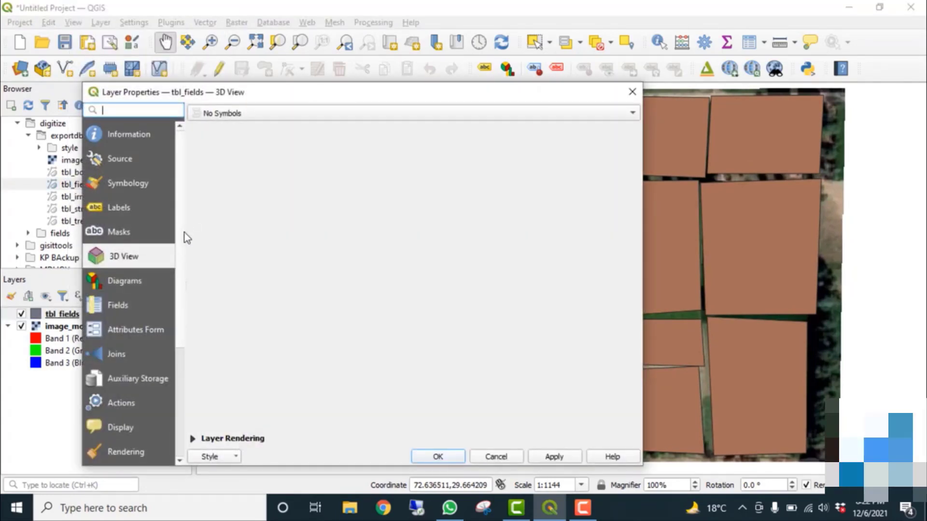
{"action": "left_click", "coordinate": [250, 114]}
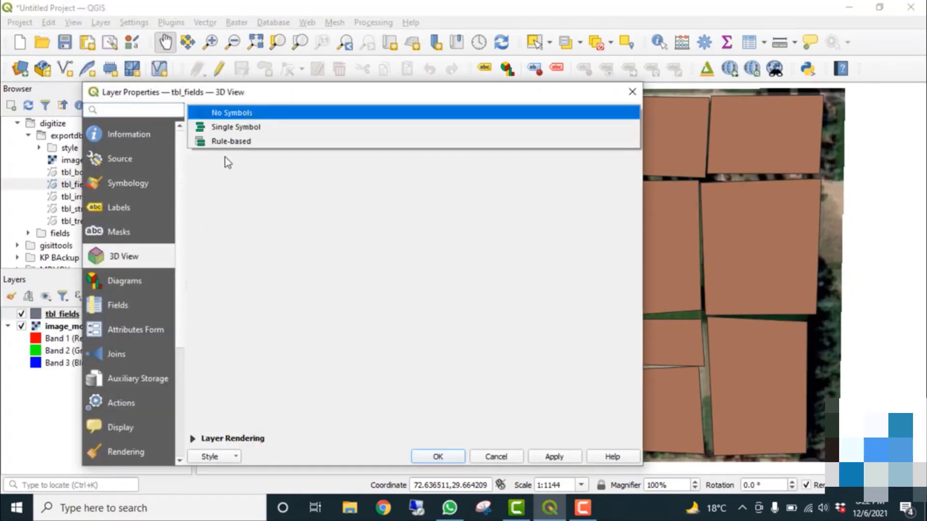
{"action": "left_click", "coordinate": [148, 208]}
{"action": "left_click", "coordinate": [134, 186]}
{"action": "left_click", "coordinate": [251, 114]}
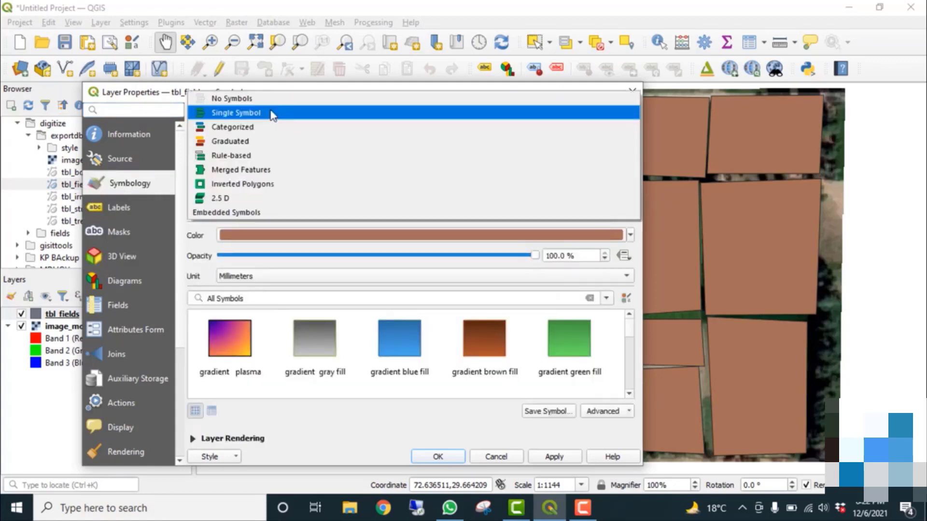
{"action": "left_click", "coordinate": [269, 126]}
{"action": "left_click", "coordinate": [612, 135]}
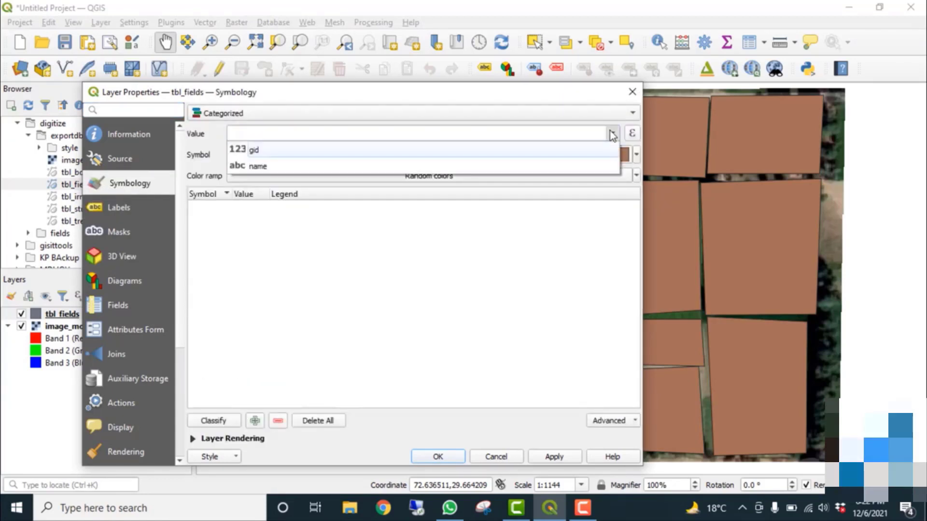
{"action": "left_click", "coordinate": [528, 152]}
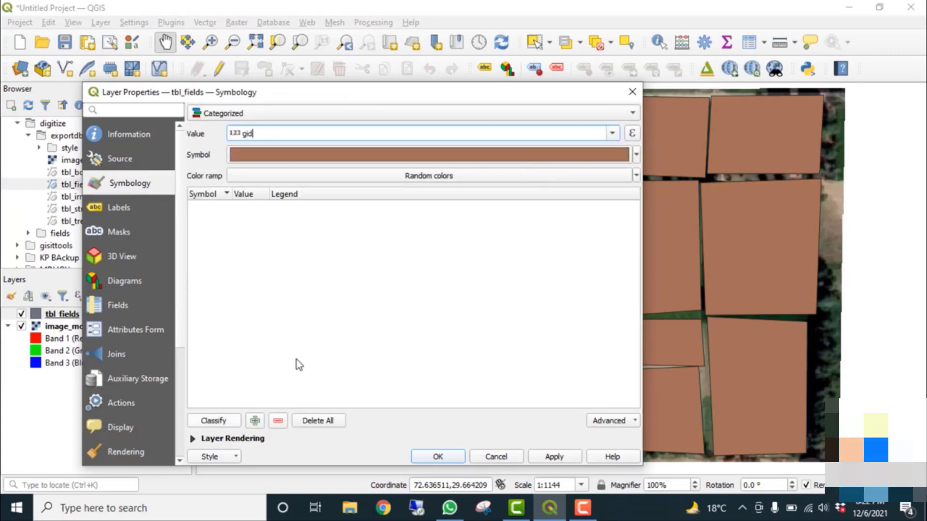
Choose the Viridis color ramp, classify the gid values and apply the symbology to the fields
{"action": "left_click", "coordinate": [637, 176]}
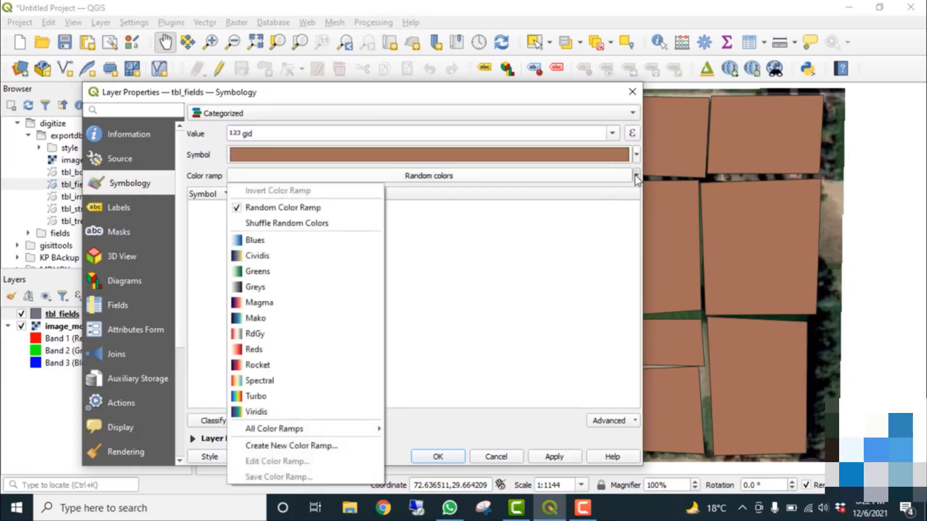
{"action": "left_click", "coordinate": [259, 411]}
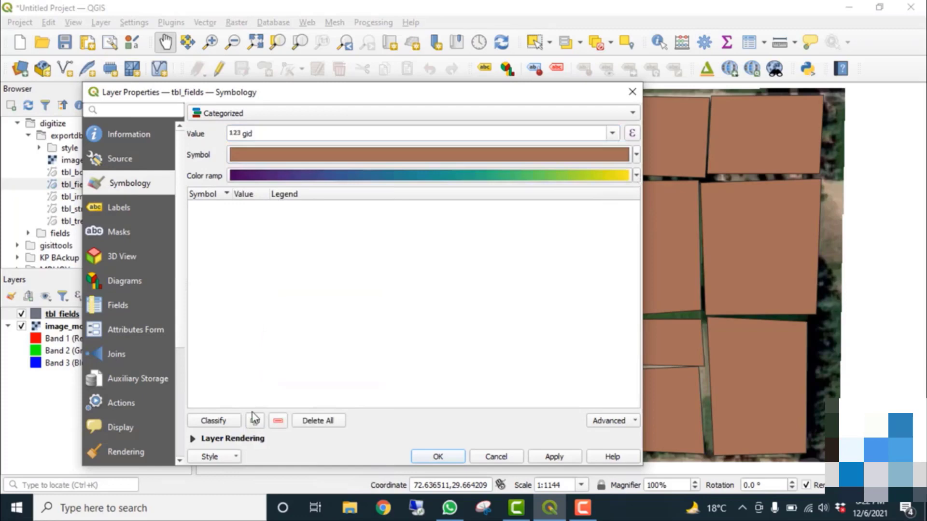
{"action": "left_click", "coordinate": [221, 424]}
{"action": "left_click", "coordinate": [437, 455]}
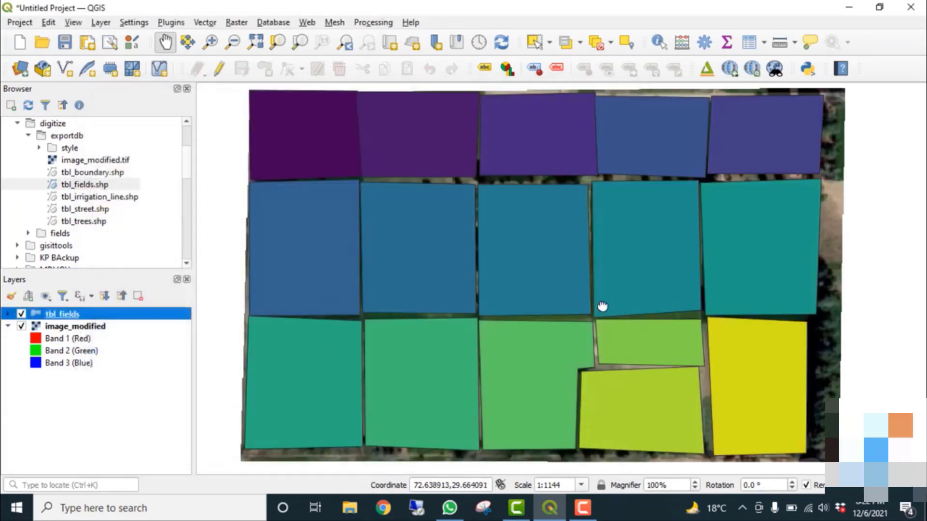
Try to open a new 3D map view of the project
{"action": "left_click_drag", "start_coordinate": [603, 306], "coordinate": [517, 255]}
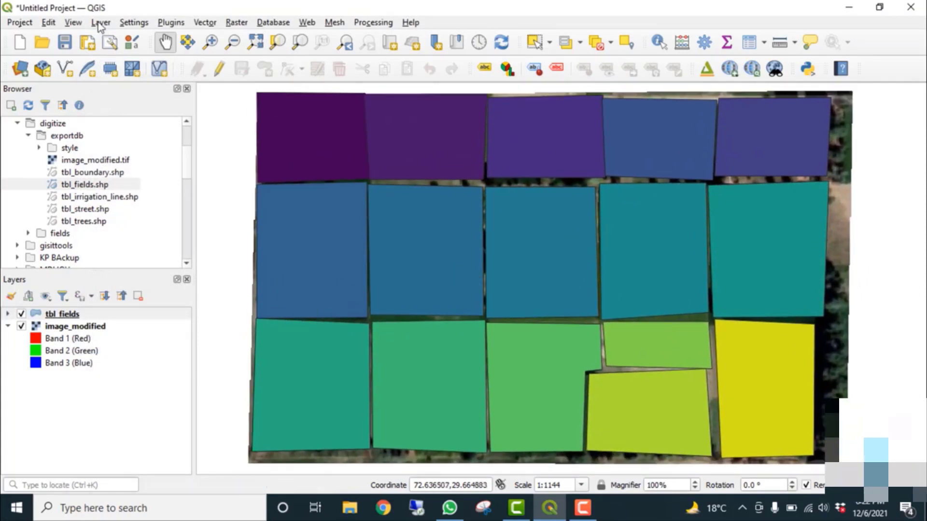
{"action": "left_click", "coordinate": [72, 22]}
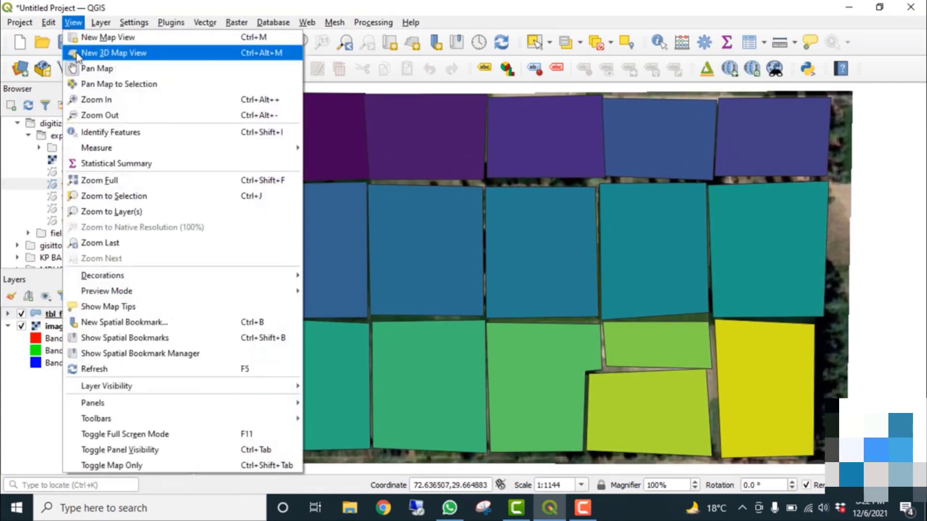
{"action": "left_click", "coordinate": [111, 53]}
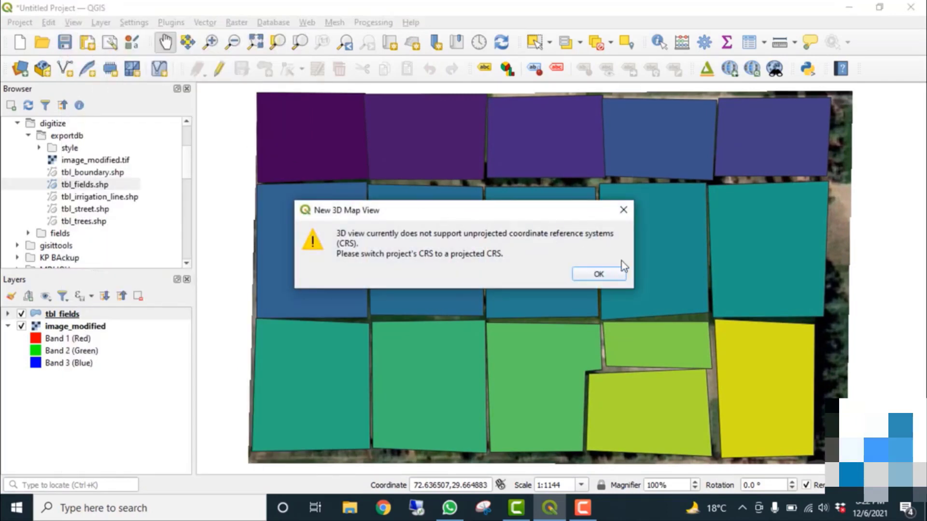
{"action": "left_click", "coordinate": [598, 272]}
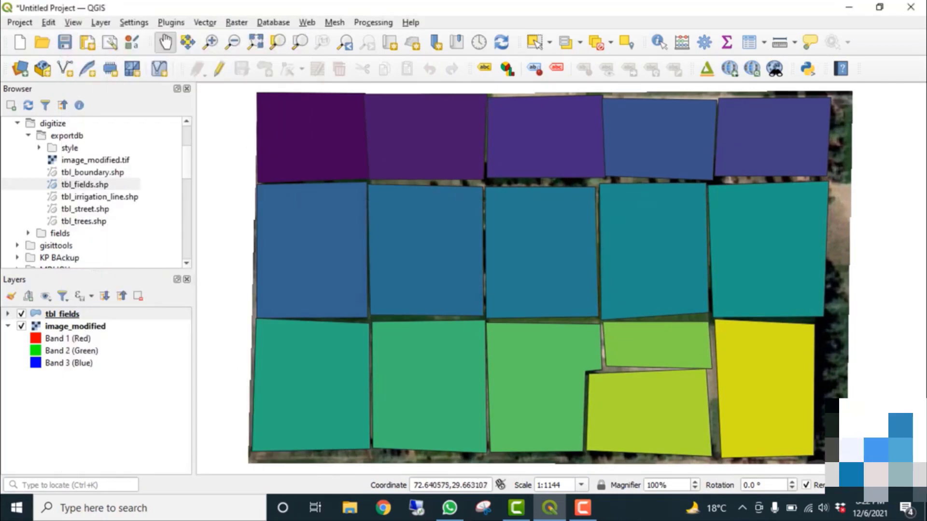
Change the project's coordinate reference system to WGS 84 / UTM zone 43N (EPSG:32643)
{"action": "left_click", "coordinate": [875, 485]}
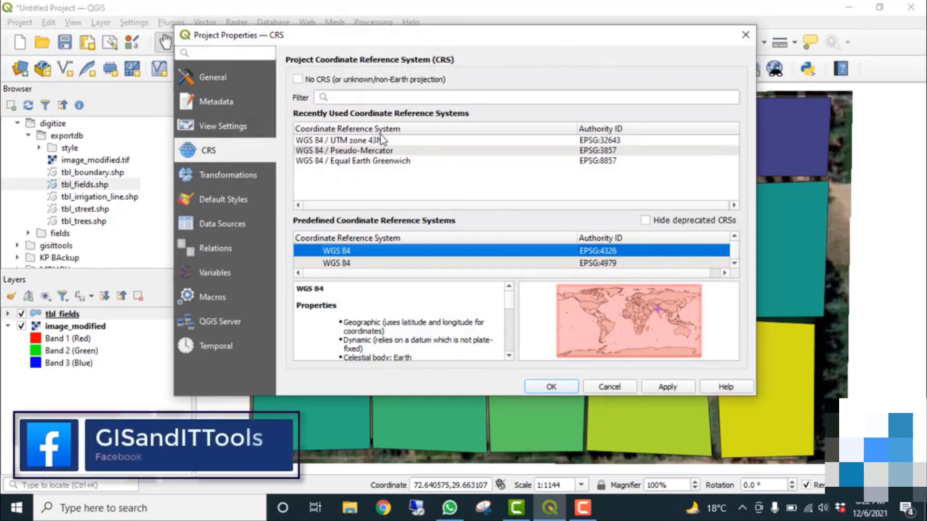
{"action": "left_click", "coordinate": [376, 141]}
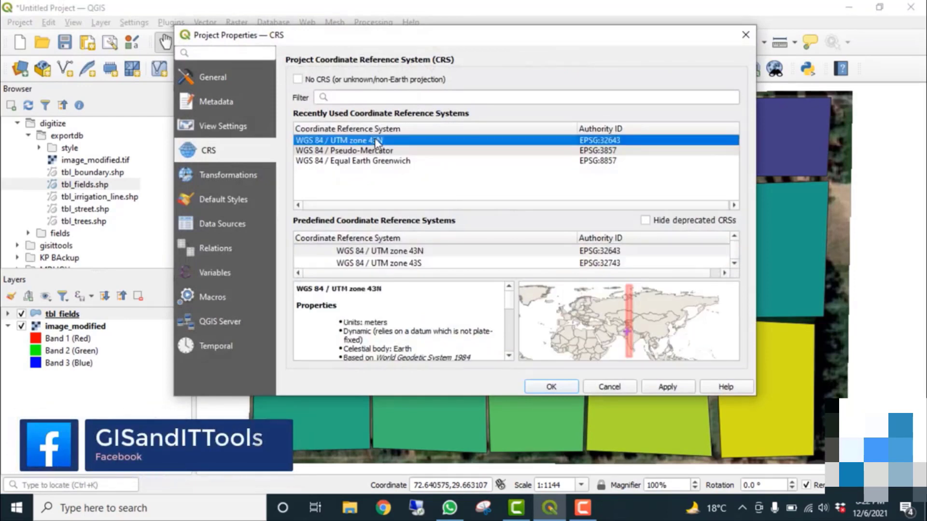
{"action": "left_click", "coordinate": [553, 386]}
Open a new 3D map view, widen its window and tilt the camera to show the fields obliquely
{"action": "left_click_drag", "start_coordinate": [522, 287], "coordinate": [497, 276]}
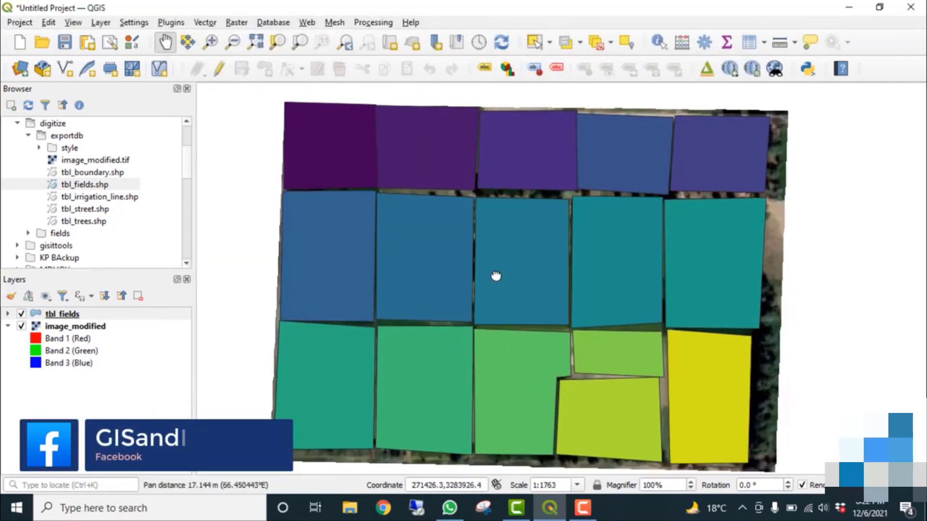
{"action": "left_click", "coordinate": [73, 22]}
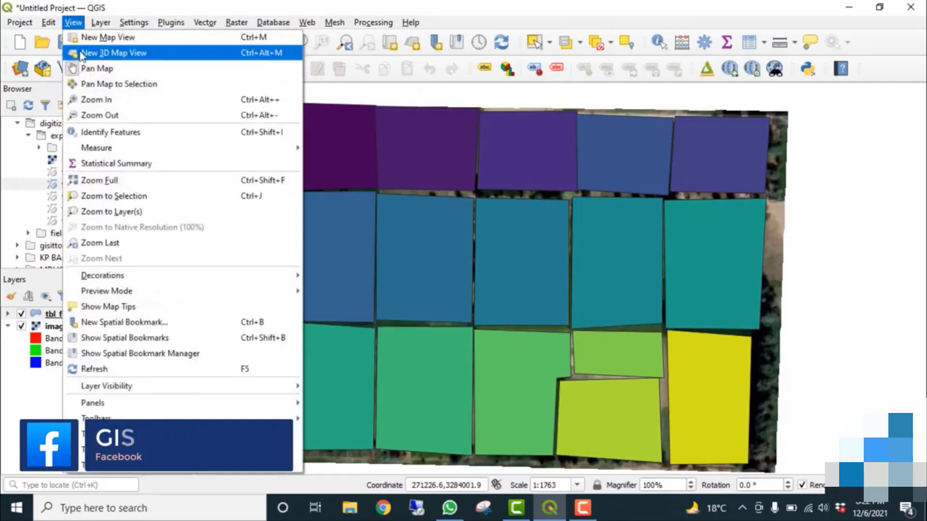
{"action": "left_click", "coordinate": [160, 54]}
{"action": "left_click_drag", "start_coordinate": [809, 231], "coordinate": [601, 154]}
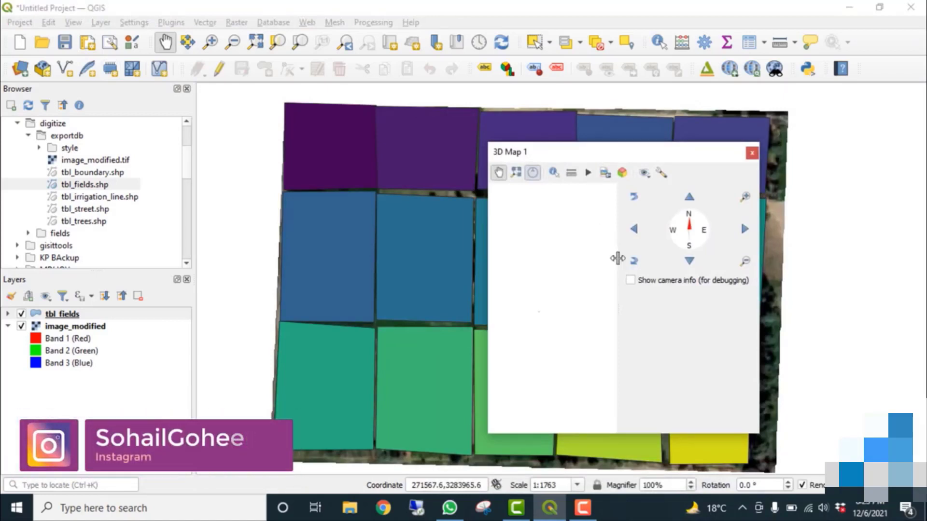
{"action": "left_click_drag", "start_coordinate": [487, 259], "coordinate": [221, 263]}
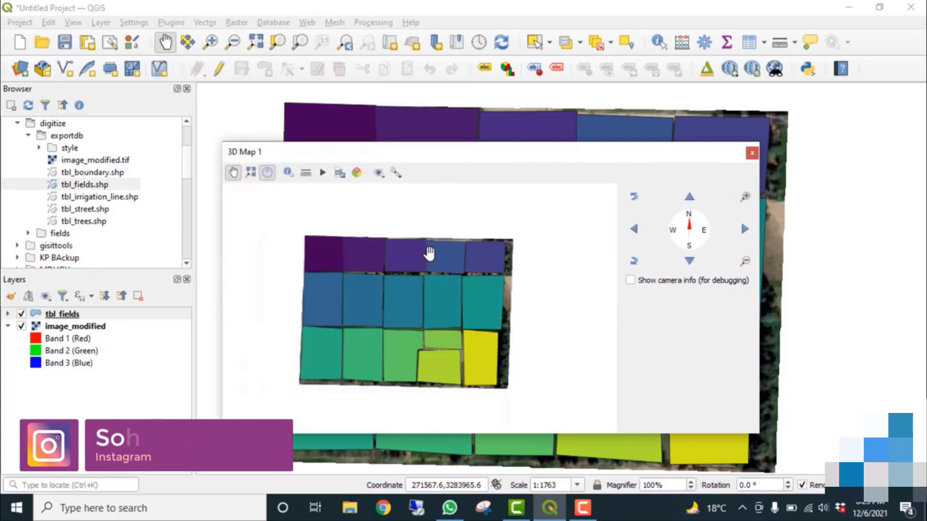
{"action": "left_click", "coordinate": [633, 261]}
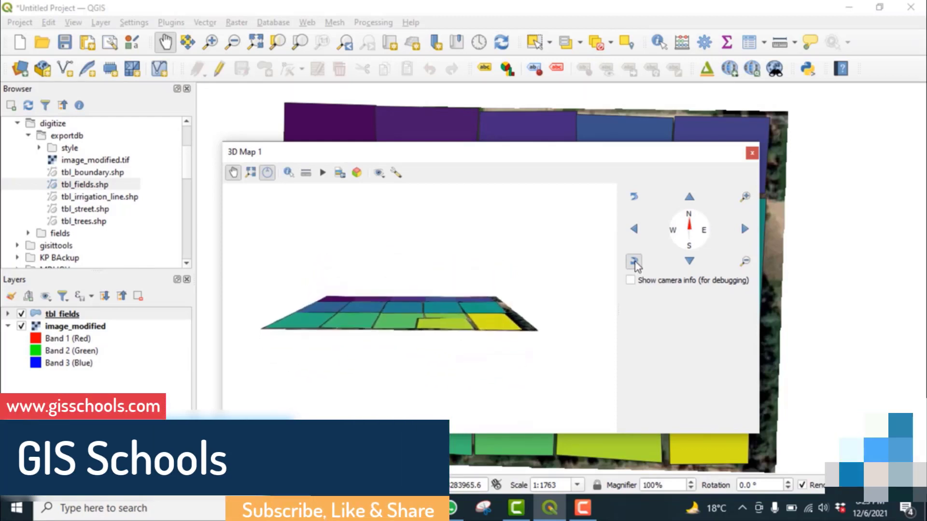
{"action": "left_click", "coordinate": [635, 197]}
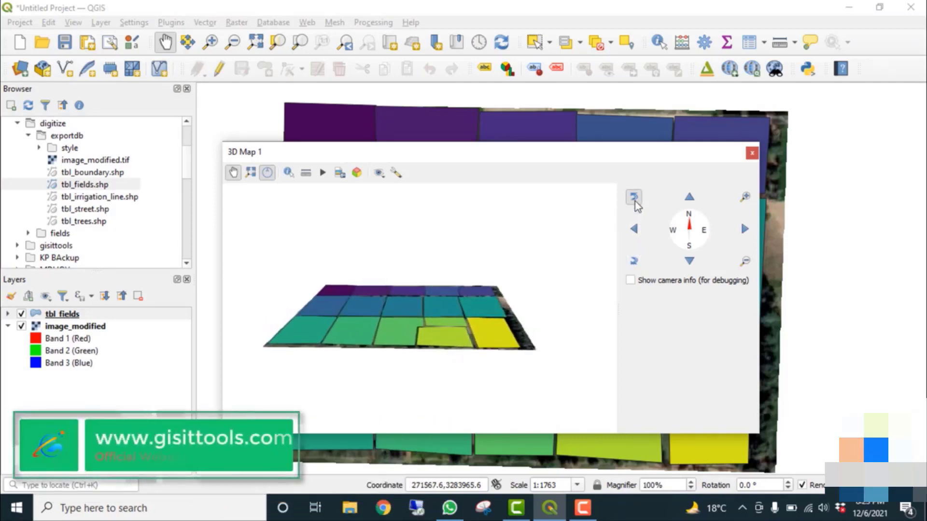
Set the 3D view rendering of the tbl_fields layer to Single Symbol
{"action": "right_click", "coordinate": [64, 316]}
{"action": "left_click", "coordinate": [101, 329]}
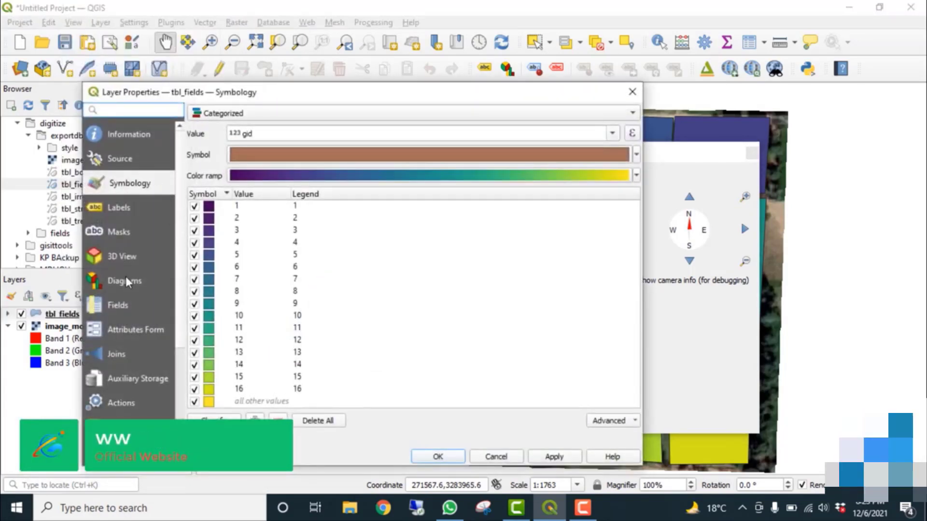
{"action": "left_click", "coordinate": [104, 255]}
{"action": "left_click", "coordinate": [242, 114]}
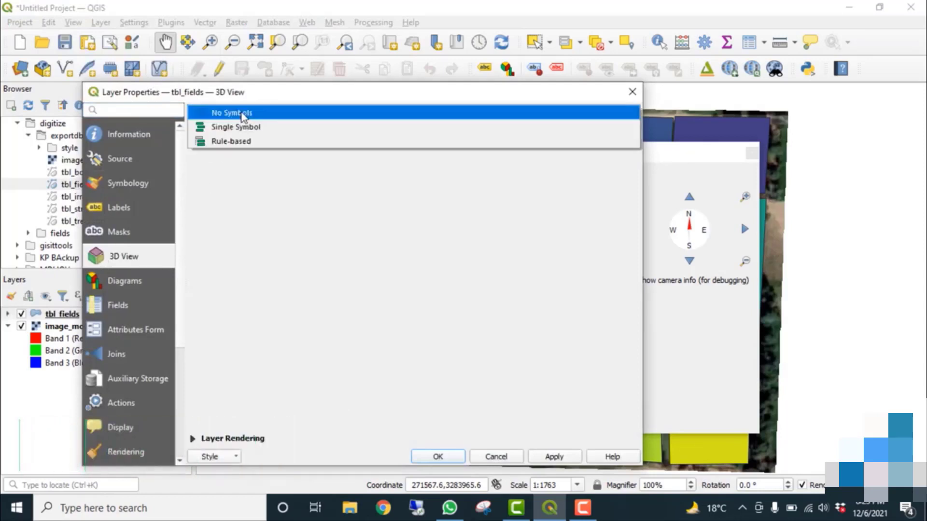
{"action": "left_click", "coordinate": [246, 127]}
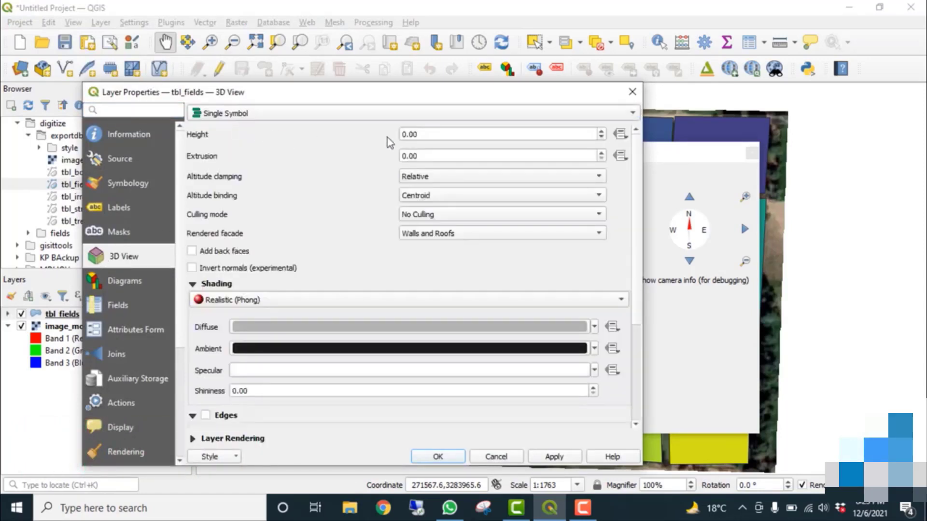
Set the 3D shading's ambient color to dark green and its diffuse color to bright green
{"action": "left_click", "coordinate": [594, 349]}
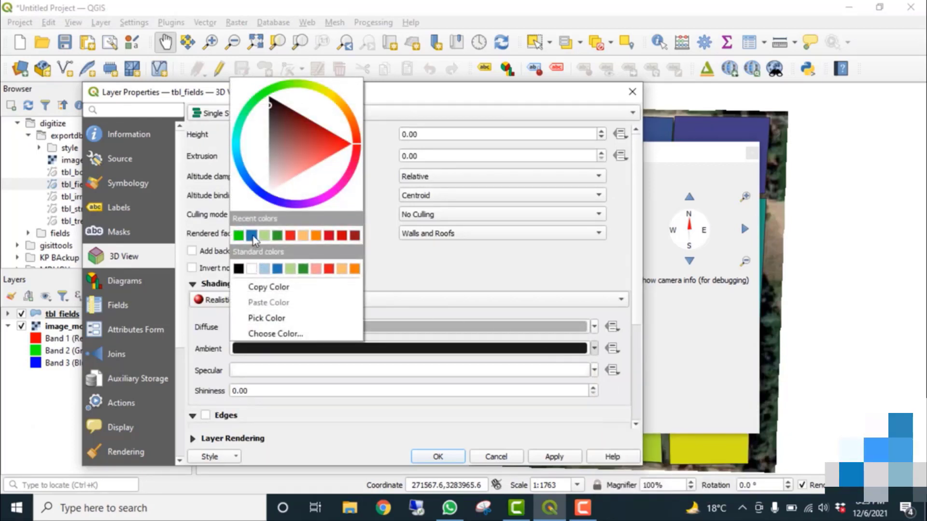
{"action": "left_click", "coordinate": [277, 235]}
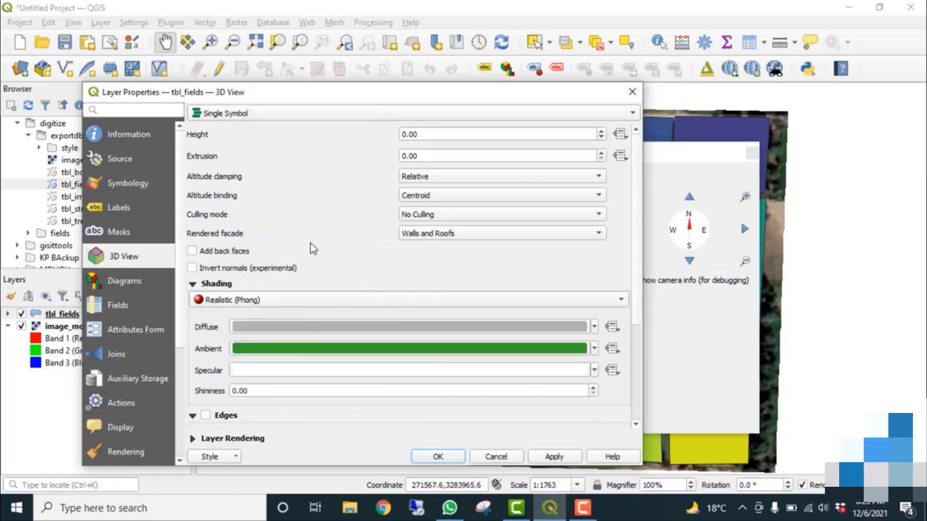
{"action": "left_click", "coordinate": [595, 327]}
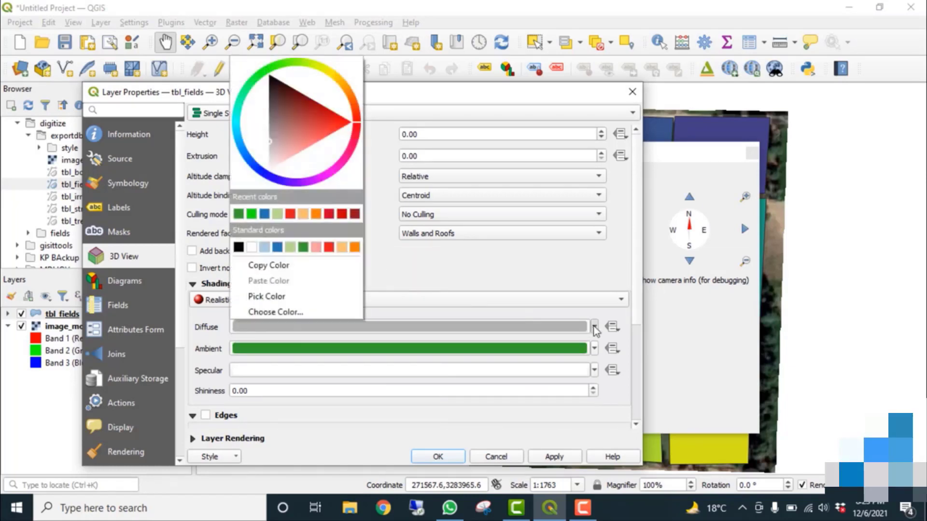
{"action": "left_click", "coordinate": [252, 214]}
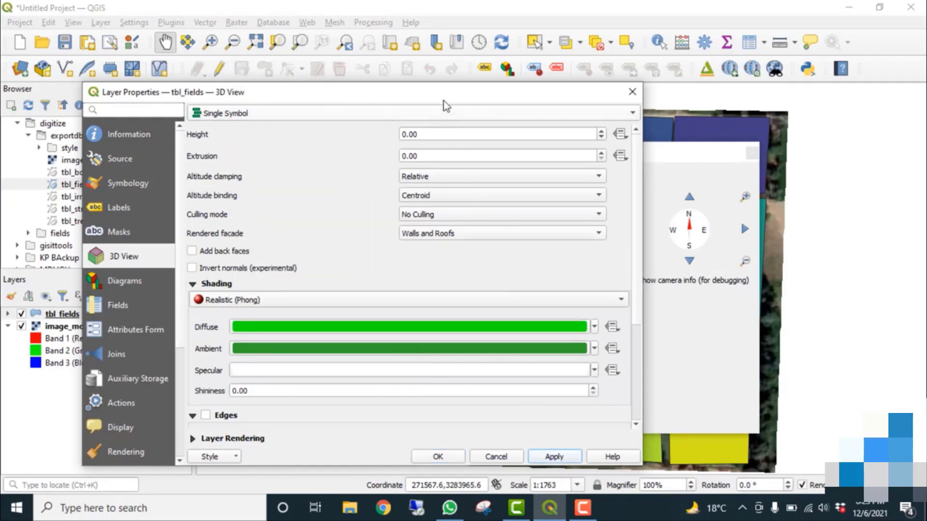
Set the fields' 3D extrusion to 60 and height to 10, and apply the settings
{"action": "left_click_drag", "start_coordinate": [447, 100], "coordinate": [500, 90]}
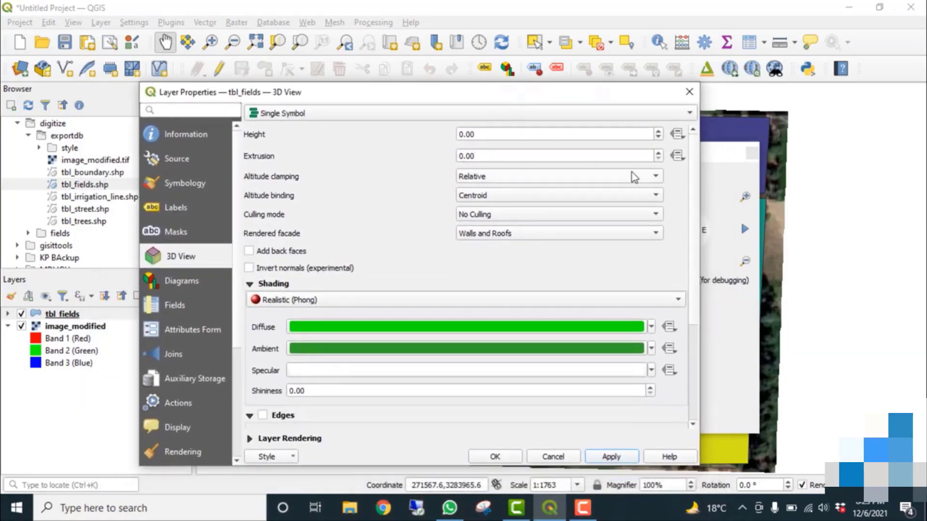
{"action": "left_click", "coordinate": [460, 155]}
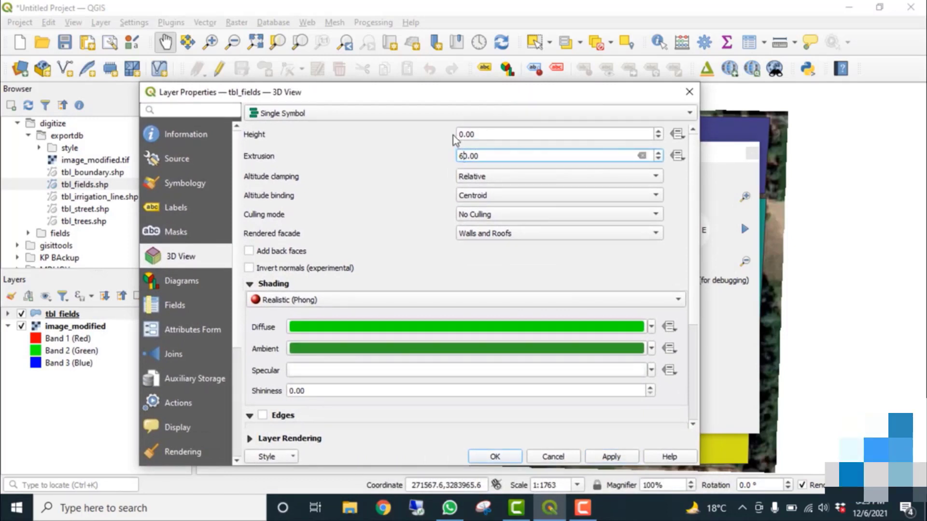
{"action": "left_click", "coordinate": [458, 135]}
{"action": "type", "text": "1"}
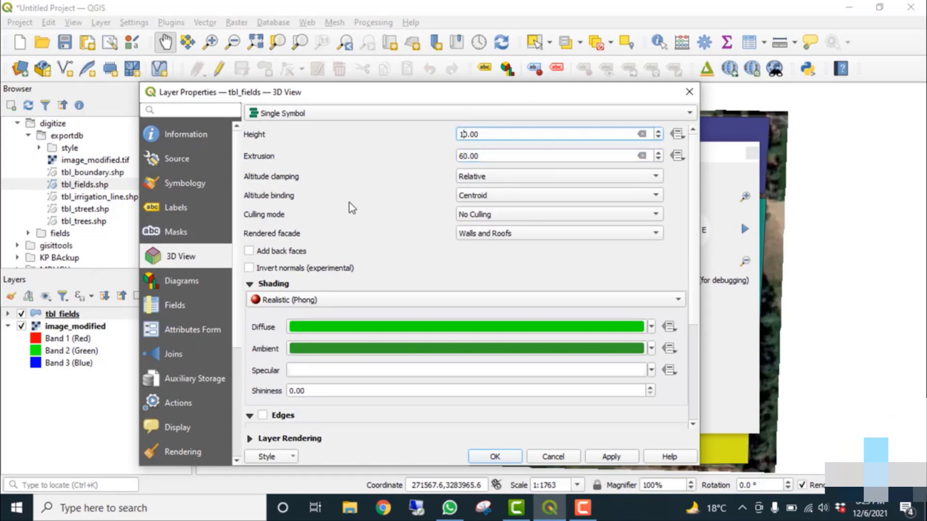
{"action": "left_click", "coordinate": [623, 458]}
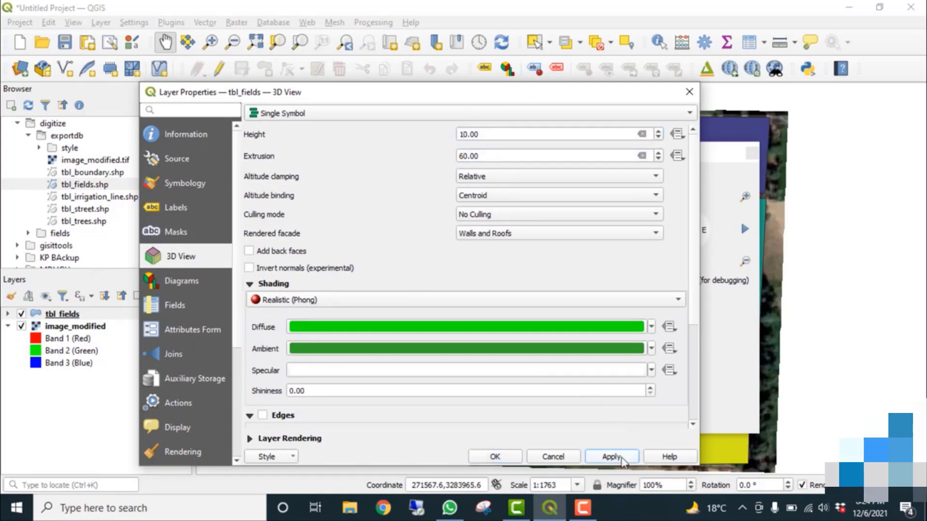
{"action": "left_click", "coordinate": [499, 457]}
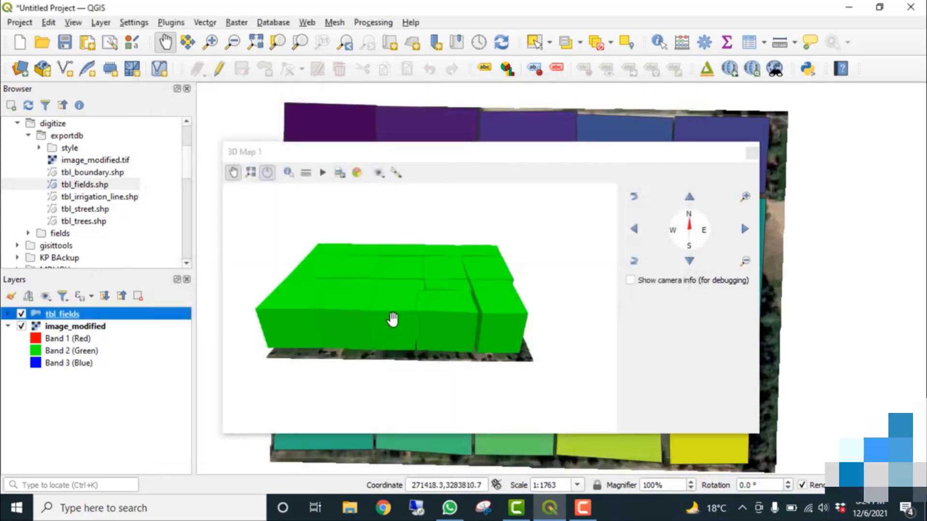
Drive the tbl_fields layer's 3D extrusion by the gid attribute and apply the layer properties
{"action": "left_click_drag", "start_coordinate": [392, 318], "coordinate": [424, 307]}
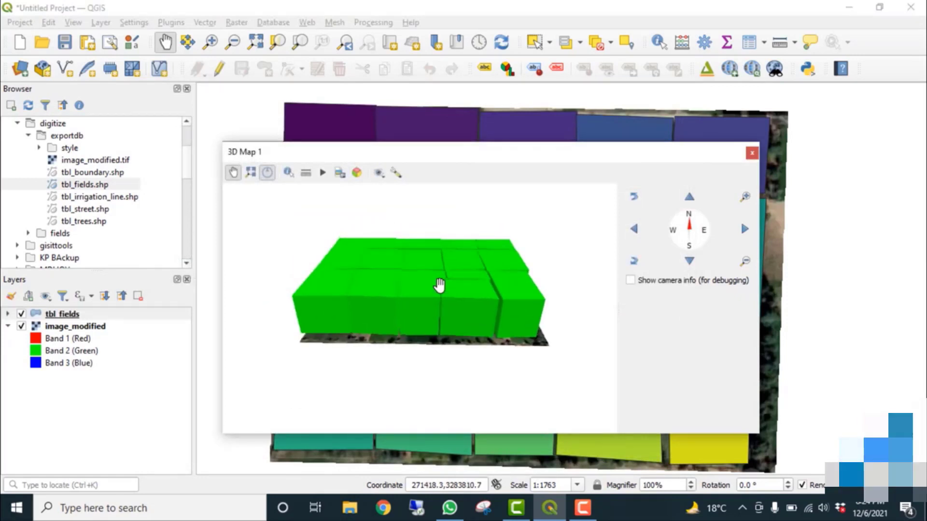
{"action": "middle_click_drag", "start_coordinate": [443, 305], "coordinate": [447, 248]}
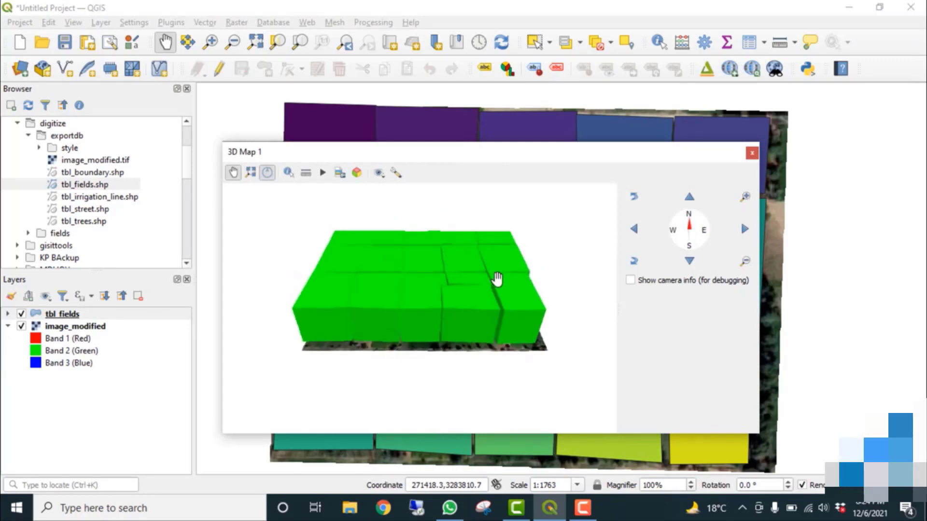
{"action": "right_click", "coordinate": [51, 314]}
{"action": "left_click", "coordinate": [92, 329]}
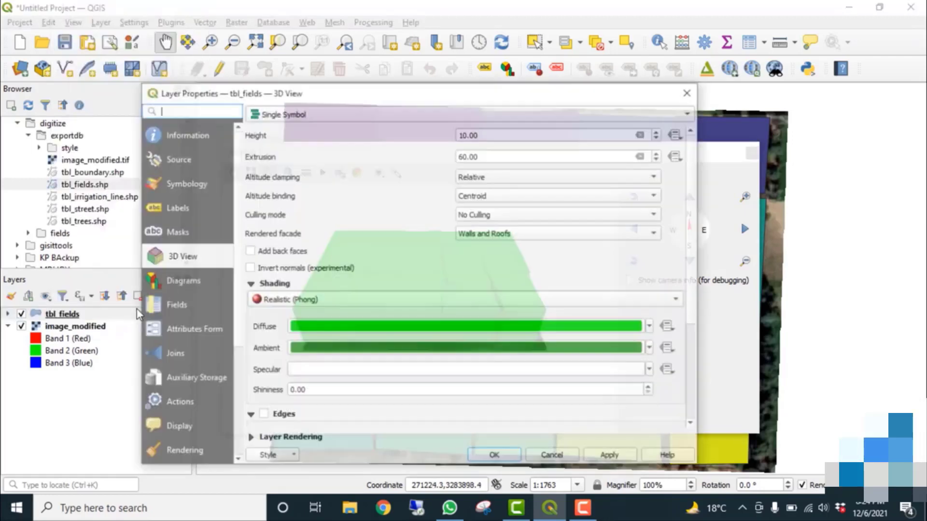
{"action": "left_click", "coordinate": [677, 155]}
{"action": "mouse_move", "coordinate": [829, 237]}
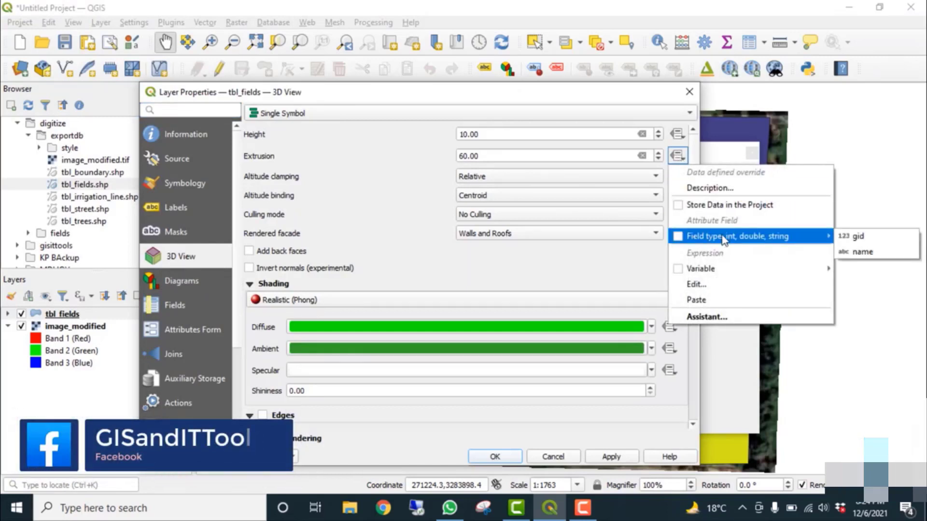
{"action": "left_click", "coordinate": [852, 236]}
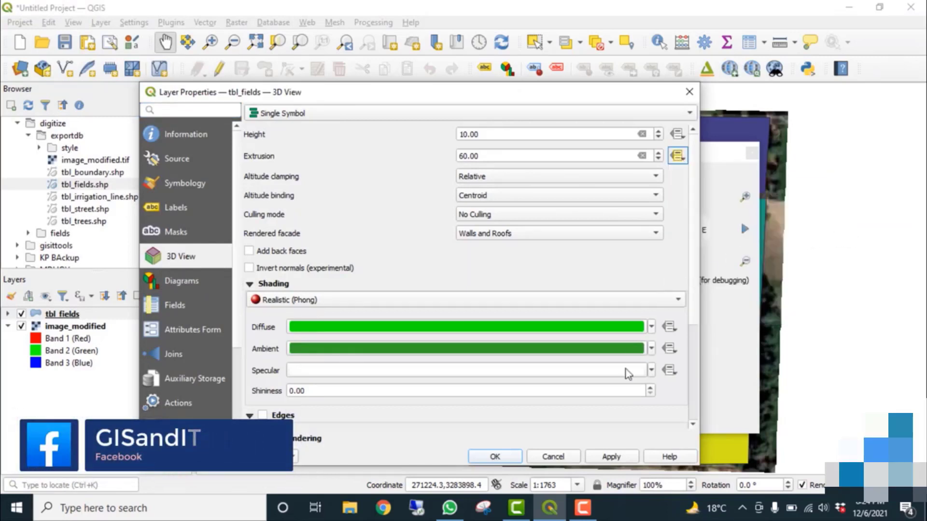
{"action": "left_click", "coordinate": [492, 457]}
Set the specular color of the tbl_fields 3D shading to light green and confirm the layer properties
{"action": "middle_click_drag", "start_coordinate": [454, 288], "coordinate": [454, 406]}
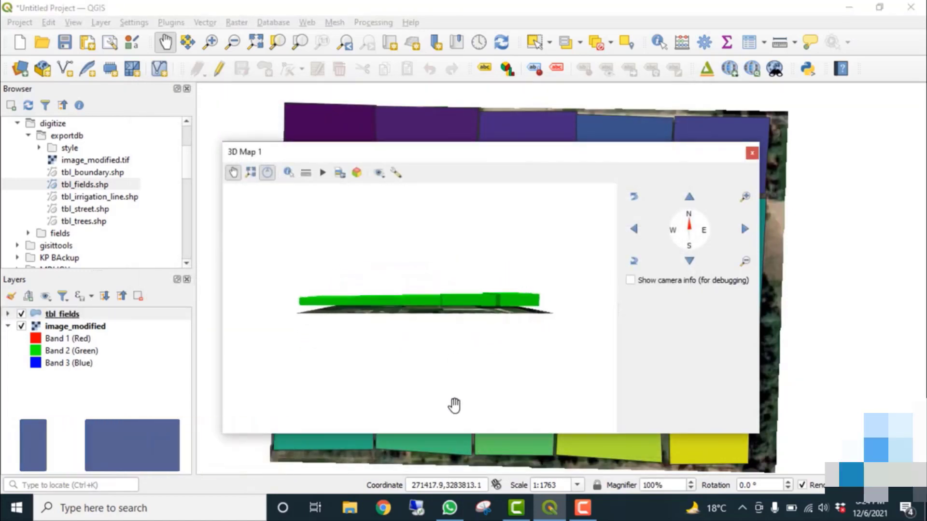
{"action": "scroll", "coordinate": [441, 314], "scroll_direction": "up", "scroll_amount": 3}
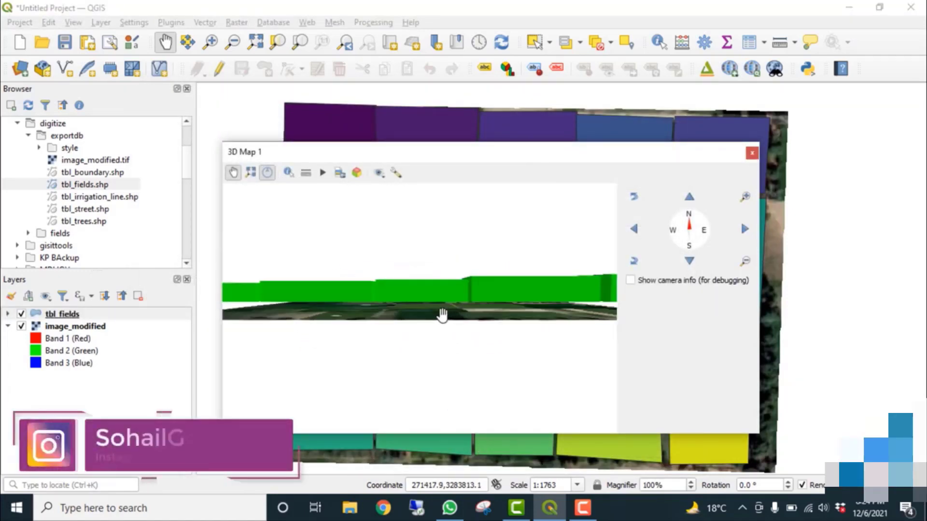
{"action": "middle_click_drag", "start_coordinate": [428, 271], "coordinate": [441, 191]}
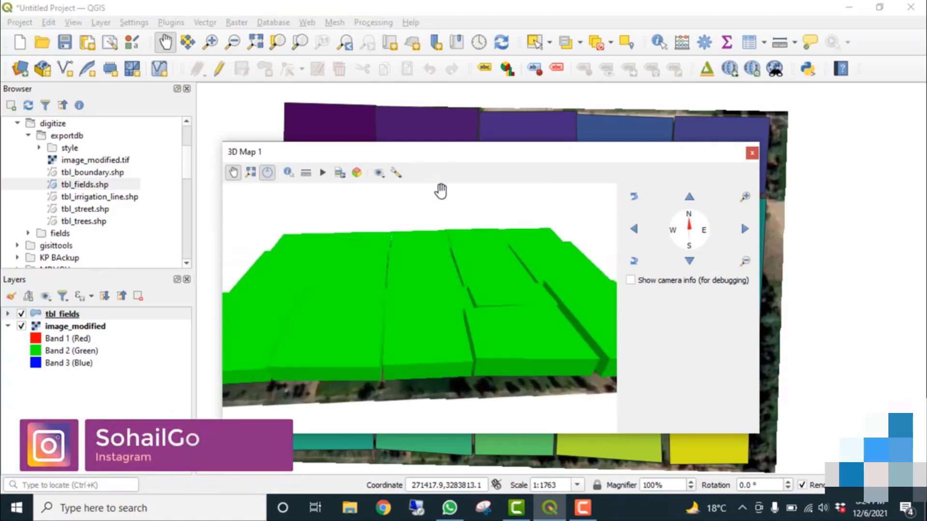
{"action": "middle_click_drag", "start_coordinate": [425, 356], "coordinate": [420, 294]}
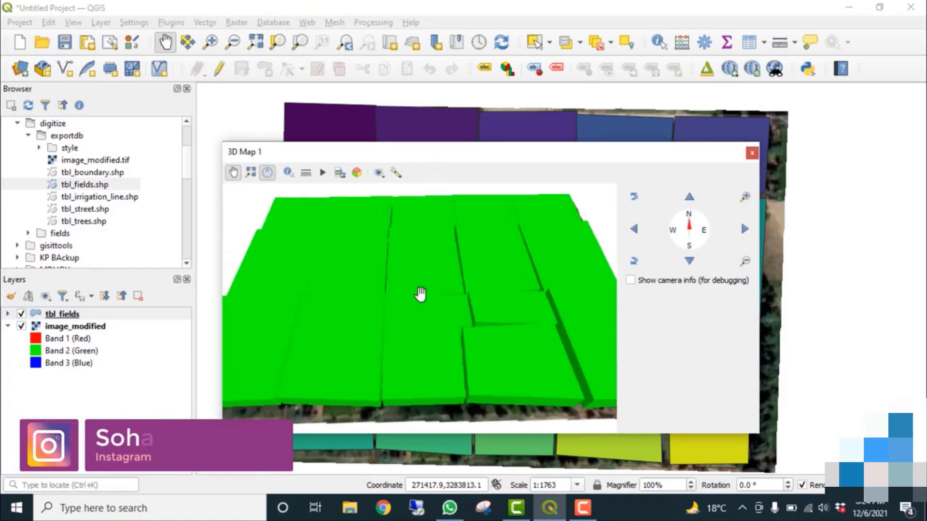
{"action": "scroll", "coordinate": [421, 294], "scroll_direction": "down", "scroll_amount": 2}
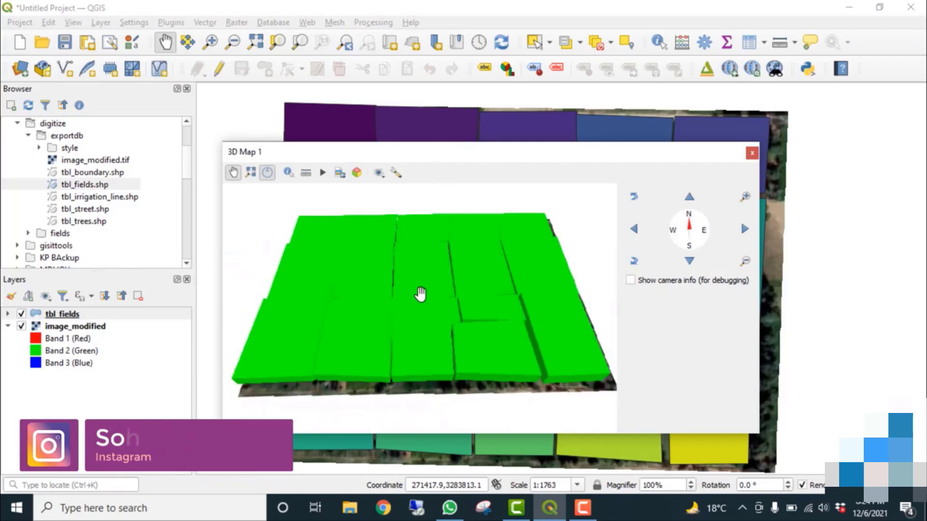
{"action": "right_click", "coordinate": [63, 315]}
{"action": "left_click", "coordinate": [104, 329]}
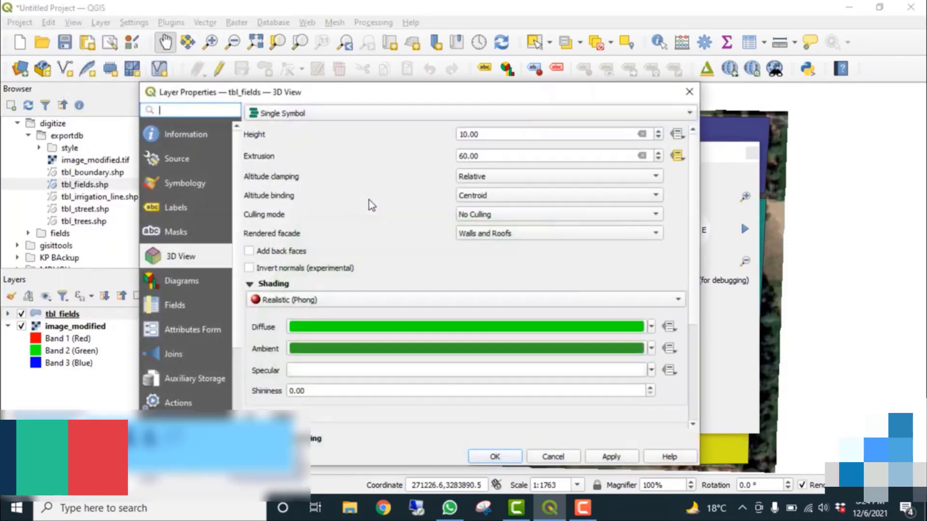
{"action": "left_click", "coordinate": [651, 370]}
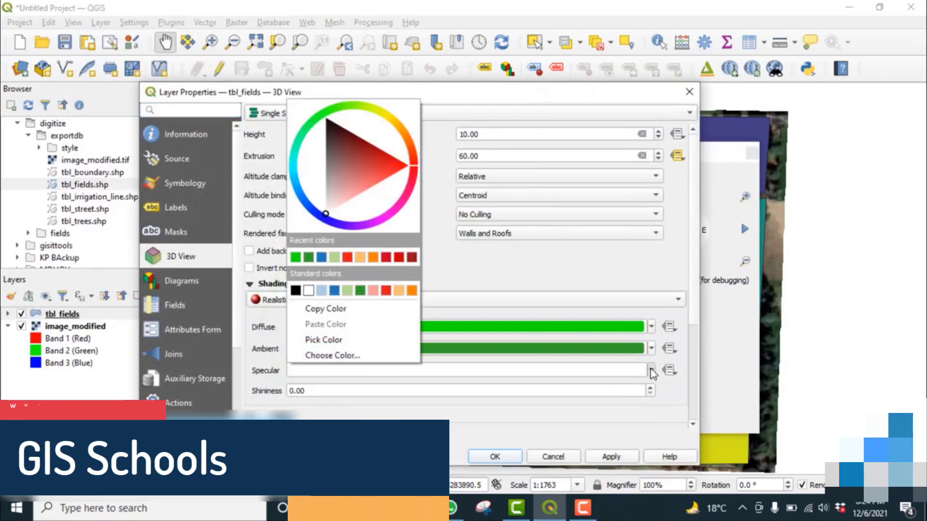
{"action": "left_click", "coordinate": [336, 259]}
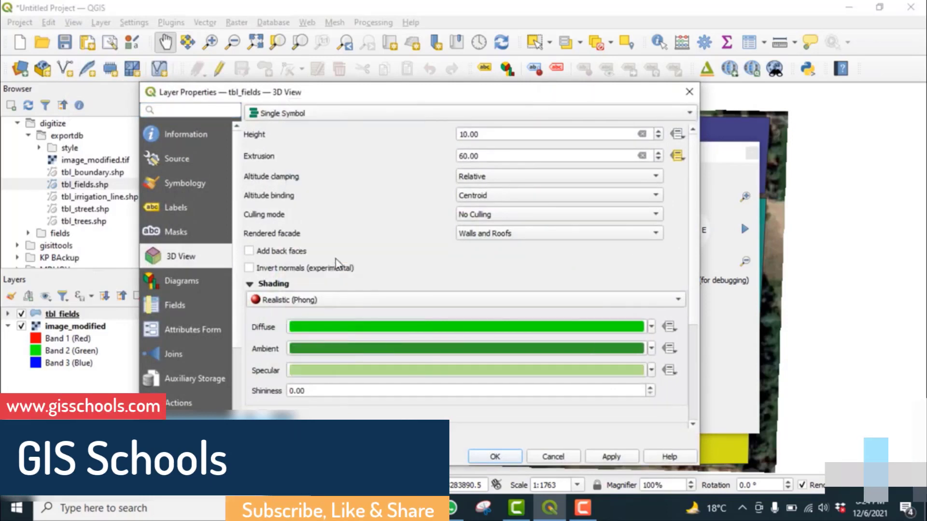
{"action": "left_click", "coordinate": [497, 456]}
Set the tbl_fields layer's 3D extrusion value to 80 and confirm the layer properties
{"action": "middle_click_drag", "start_coordinate": [445, 344], "coordinate": [428, 368]}
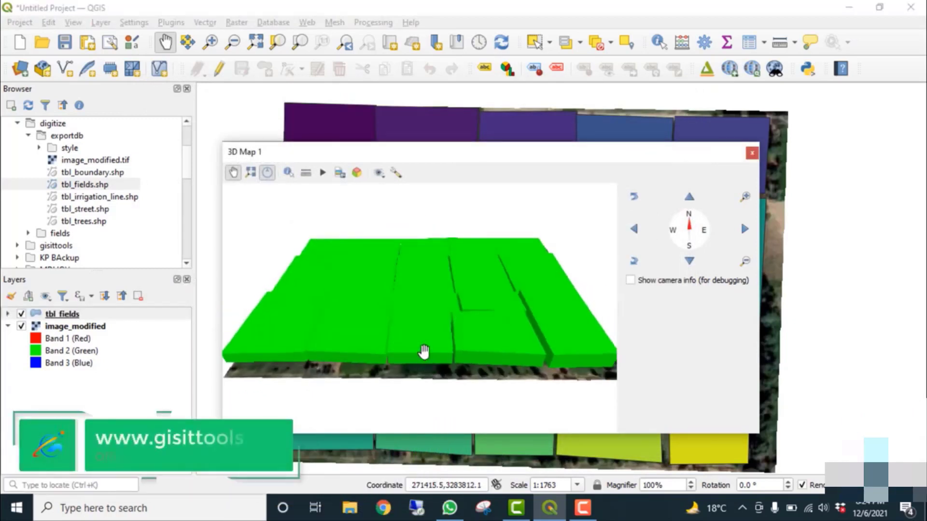
{"action": "right_click", "coordinate": [54, 317]}
{"action": "left_click", "coordinate": [120, 328]}
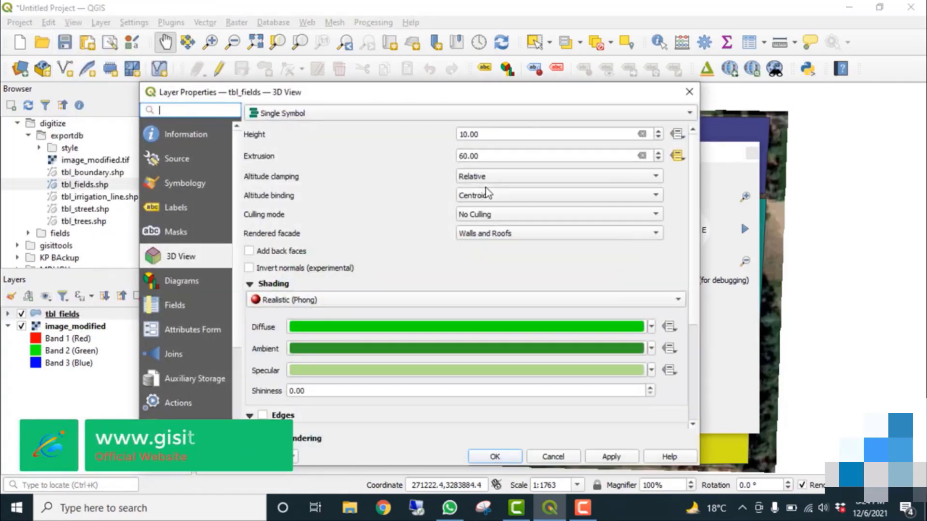
{"action": "left_click", "coordinate": [459, 155]}
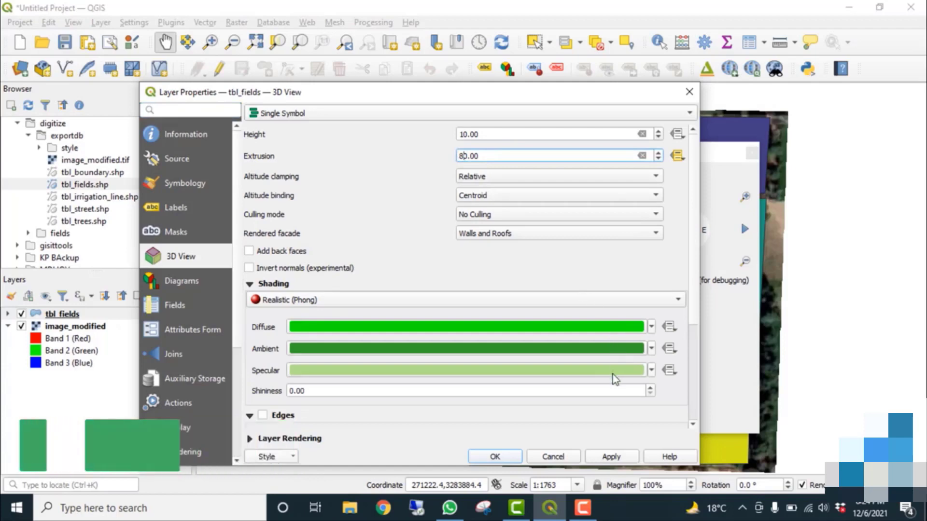
{"action": "left_click", "coordinate": [496, 456]}
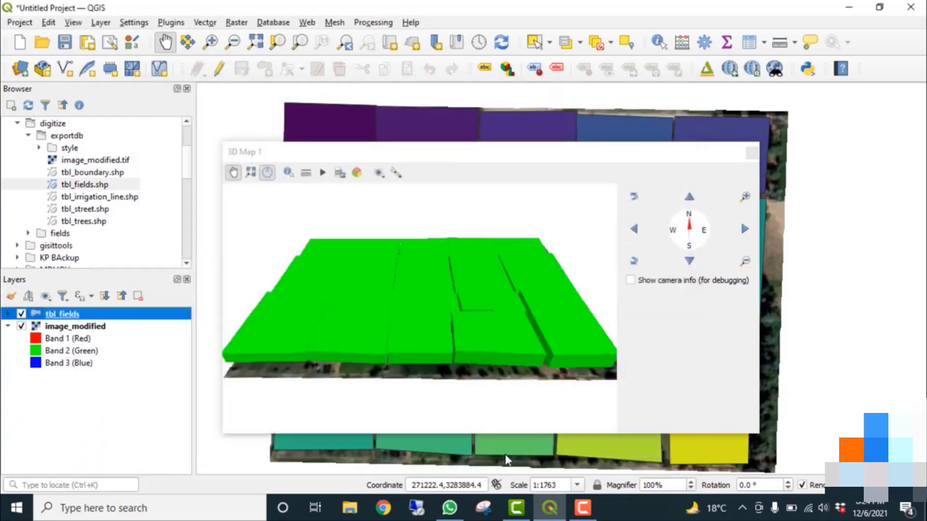
Turn on shadows and eye dome lighting in the 3D map view
{"action": "middle_click_drag", "start_coordinate": [436, 333], "coordinate": [228, 292]}
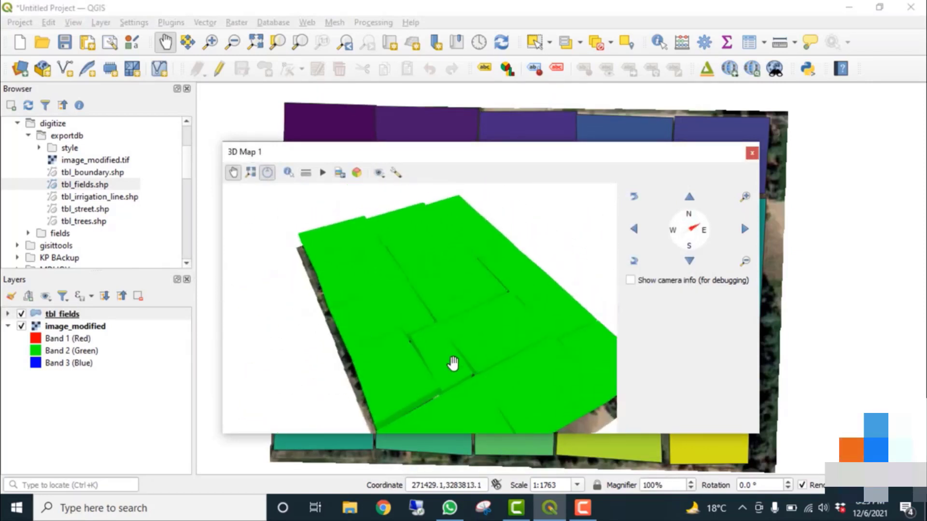
{"action": "middle_click_drag", "start_coordinate": [453, 363], "coordinate": [291, 370]}
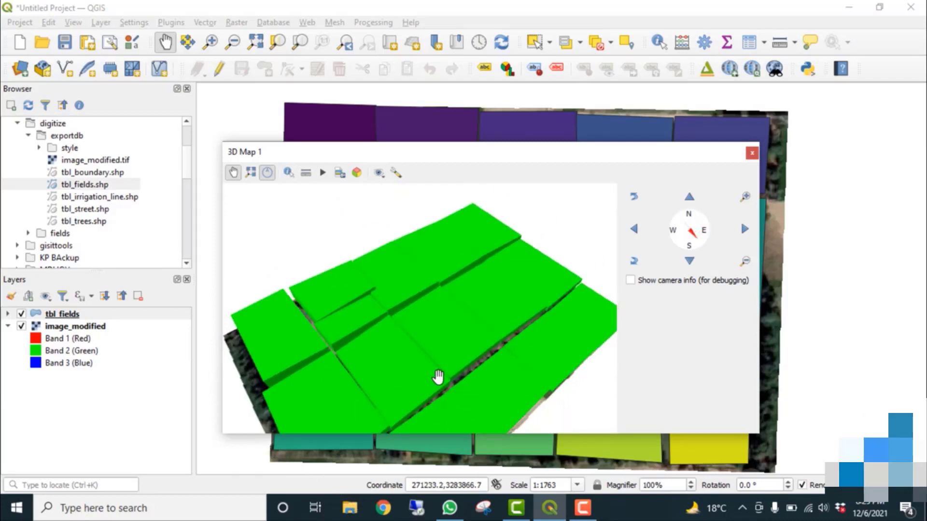
{"action": "middle_click_drag", "start_coordinate": [438, 377], "coordinate": [598, 421]}
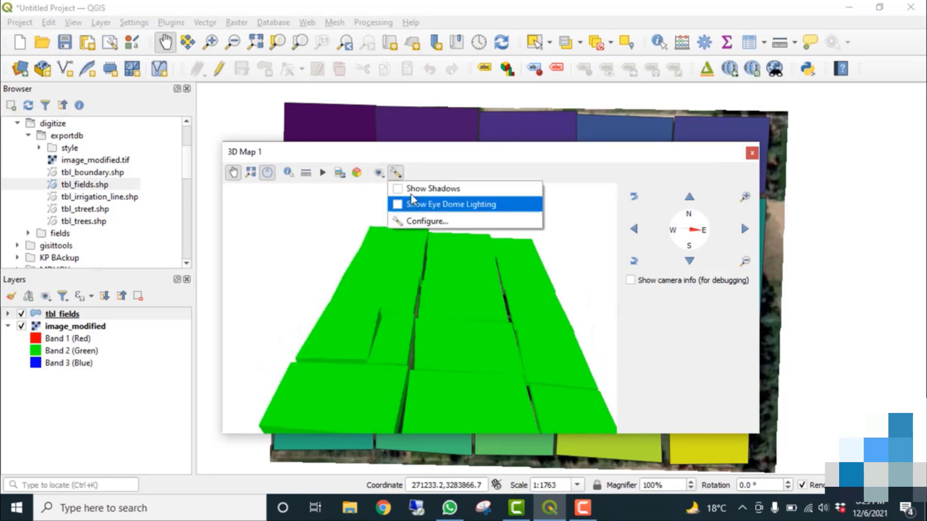
{"action": "left_click", "coordinate": [412, 202]}
{"action": "left_click_drag", "start_coordinate": [429, 255], "coordinate": [414, 238]}
{"action": "left_click", "coordinate": [397, 172]}
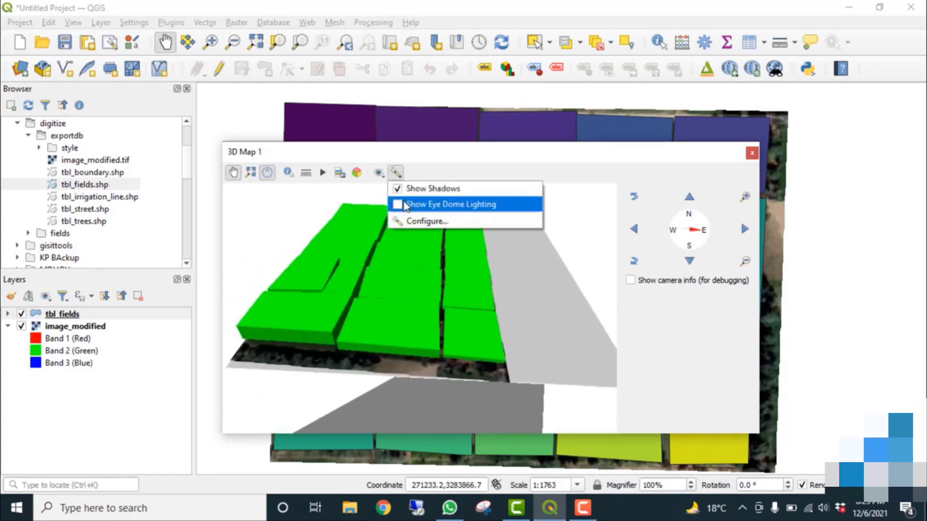
{"action": "left_click", "coordinate": [400, 206]}
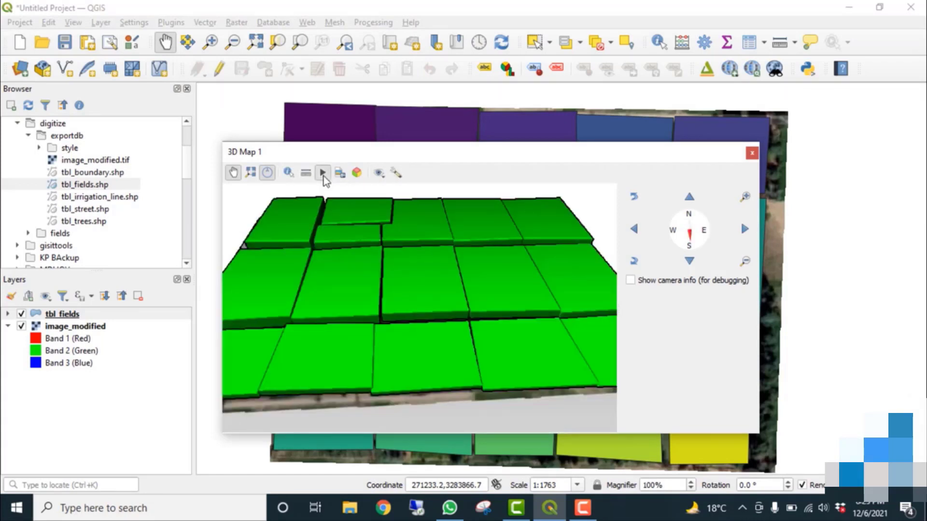
Show the 3D map's animation controls and play the camera animation with no keyframe selected
{"action": "left_click", "coordinate": [322, 173]}
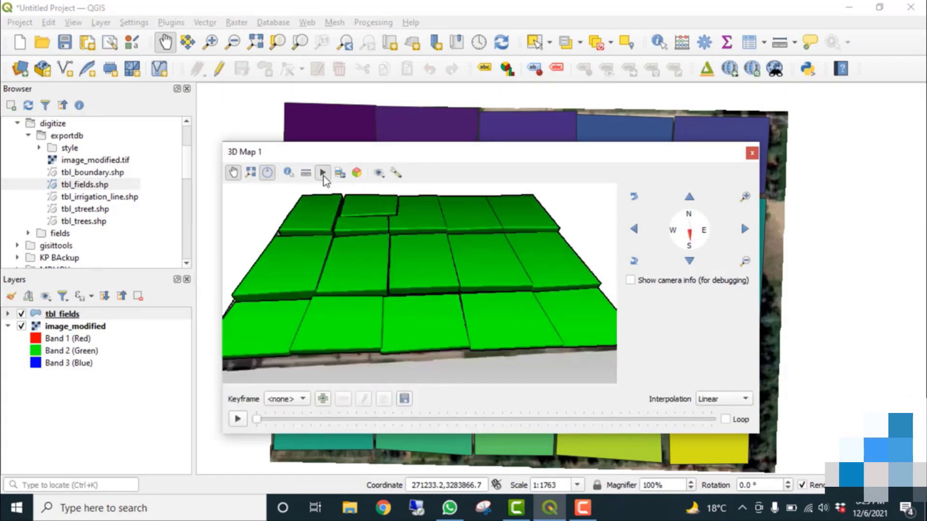
{"action": "left_click", "coordinate": [300, 398]}
{"action": "left_click", "coordinate": [285, 422]}
{"action": "left_click", "coordinate": [237, 423]}
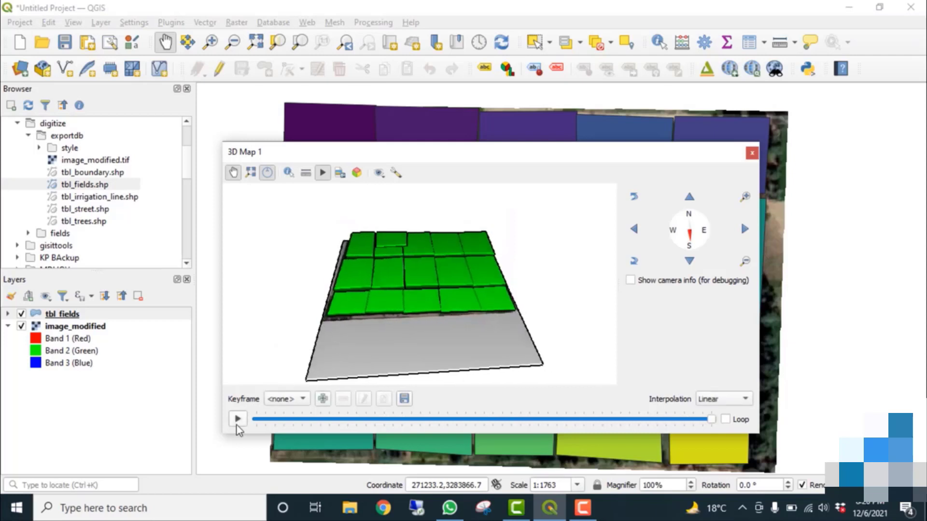
Enlarge the 3D map window to fill most of the screen and replay the animation
{"action": "left_click_drag", "start_coordinate": [427, 326], "coordinate": [408, 297]}
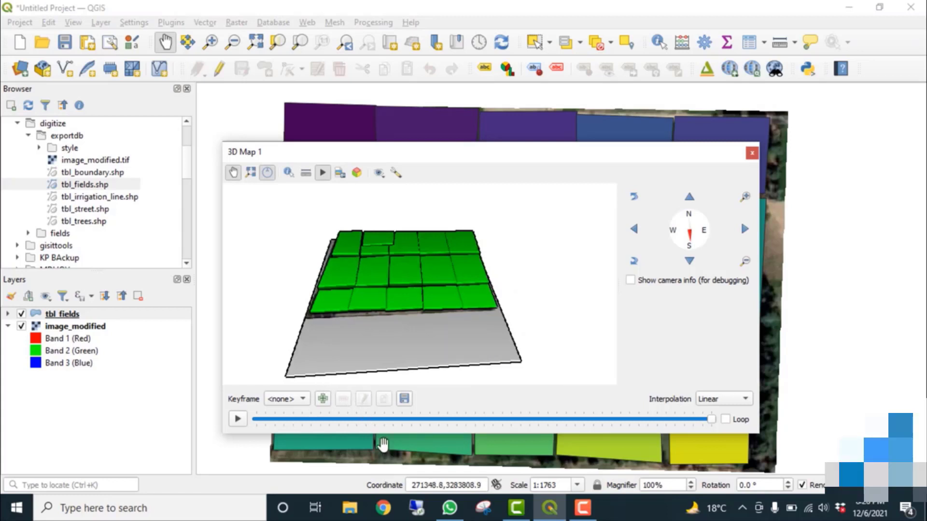
{"action": "left_click_drag", "start_coordinate": [754, 143], "coordinate": [925, 2]}
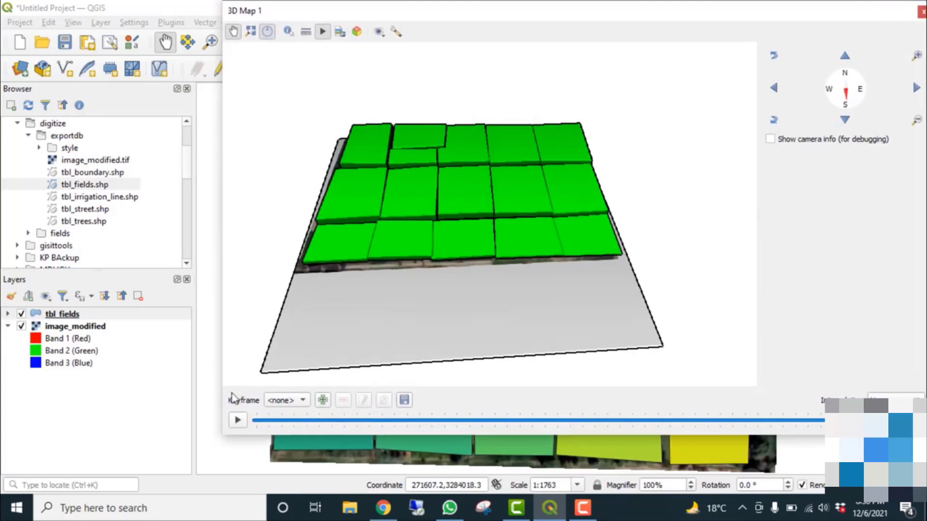
{"action": "left_click_drag", "start_coordinate": [225, 437], "coordinate": [39, 461]}
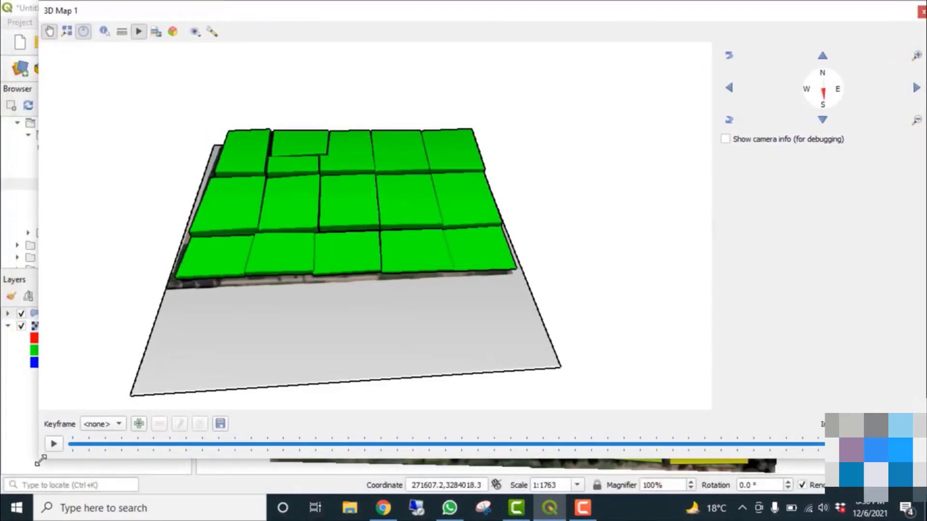
{"action": "left_click", "coordinate": [54, 444]}
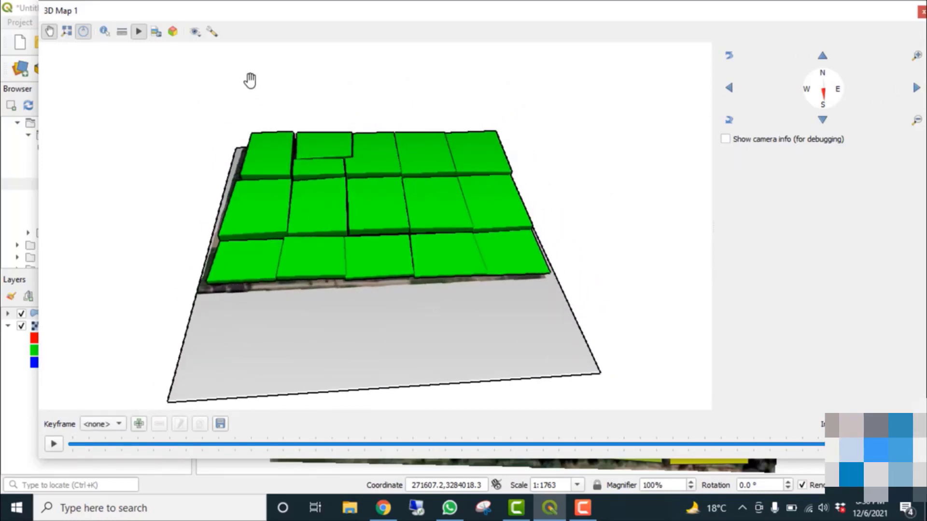
Turn off shadows and eye dome lighting in the 3D map and play the animation again
{"action": "left_click", "coordinate": [222, 62]}
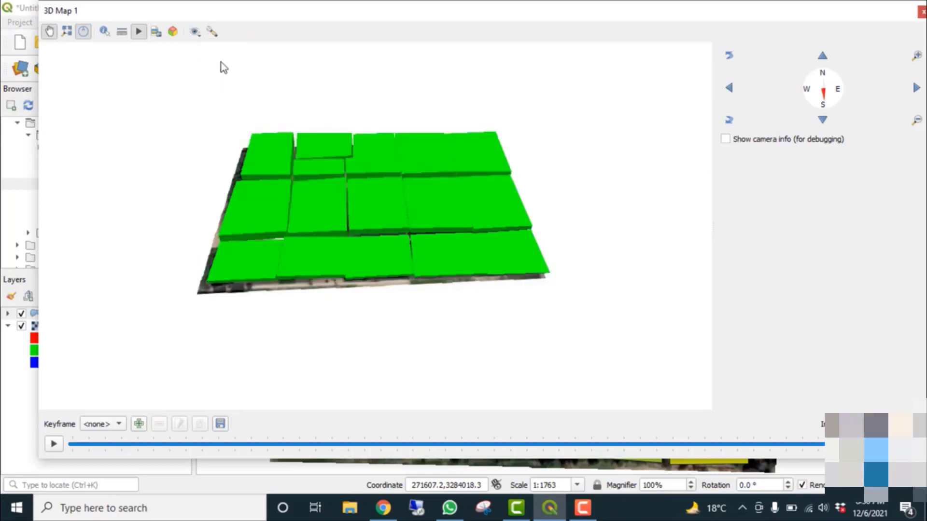
{"action": "left_click", "coordinate": [57, 443]}
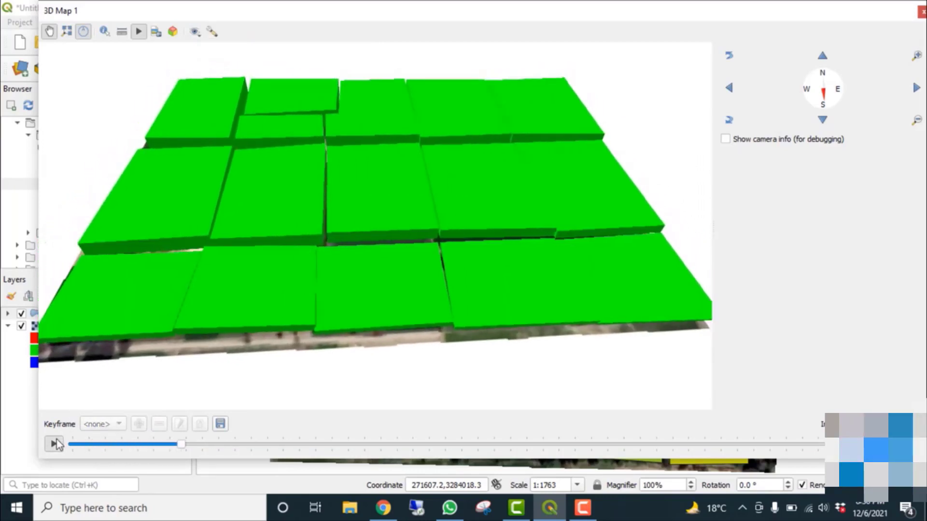